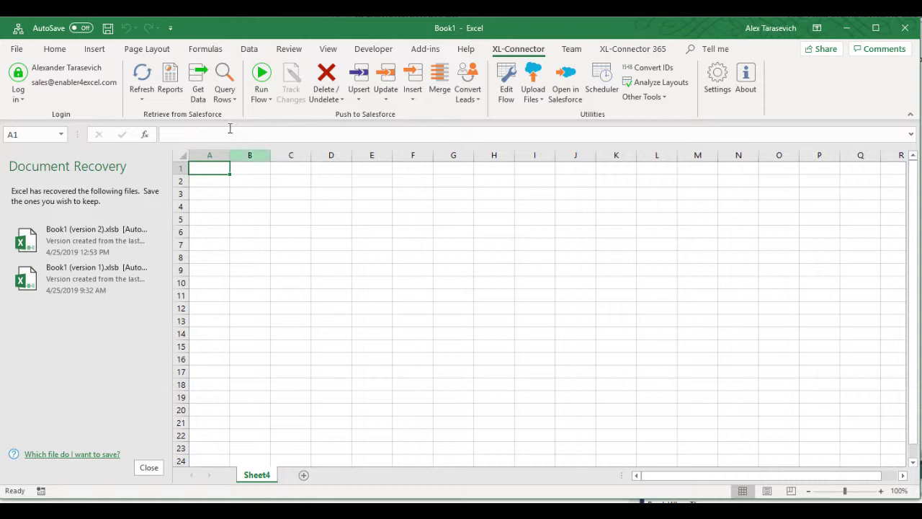
Step: Start a new Salesforce data query on the PricebookEntry object
left_click(199, 84)
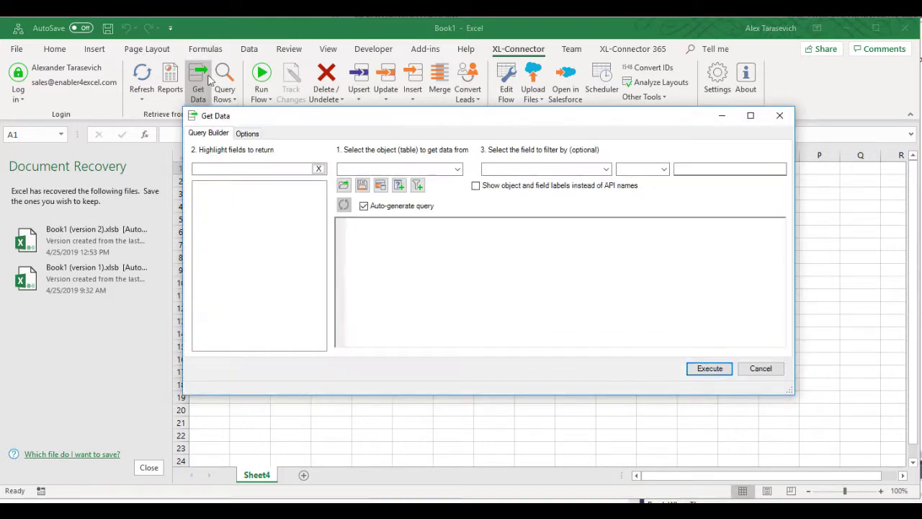
left_click(457, 169)
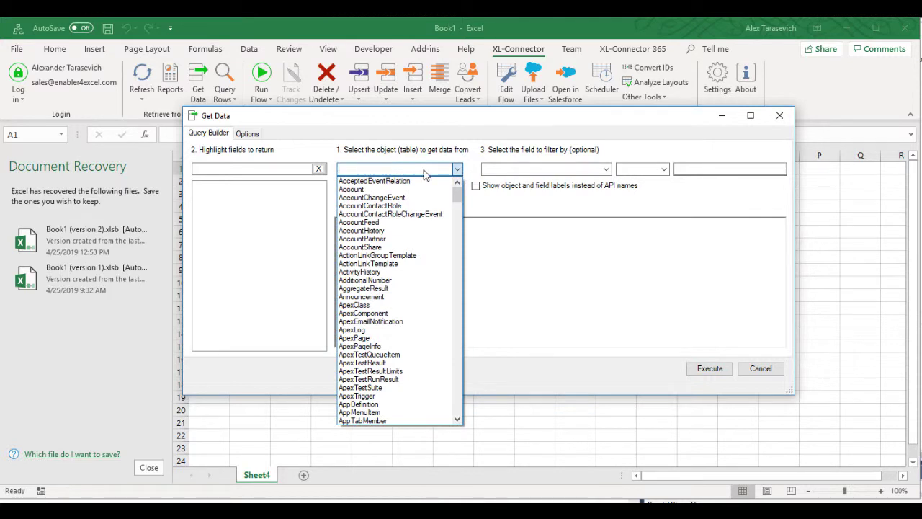
type("pr")
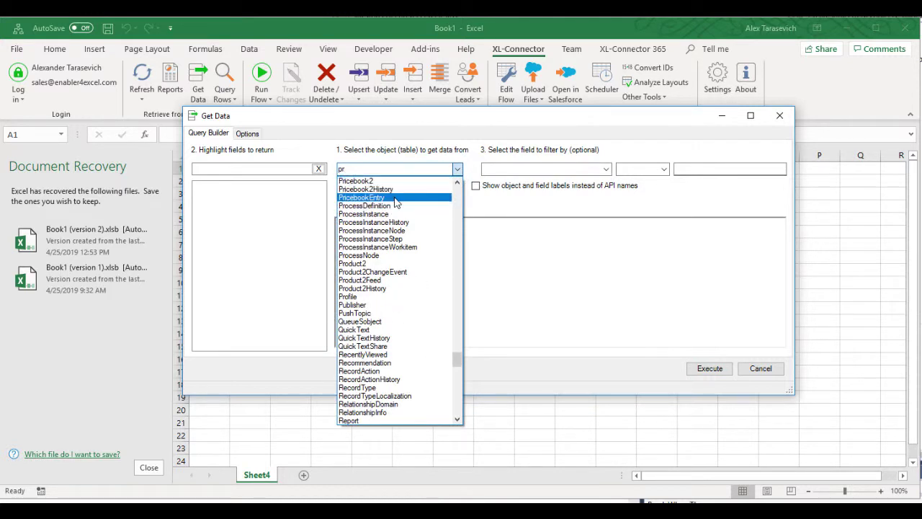
left_click(403, 197)
Step: Return the Id, Name, Pricebook2Id, Product2Id and UnitPrice fields and execute the query into the sheet
left_click(211, 207)
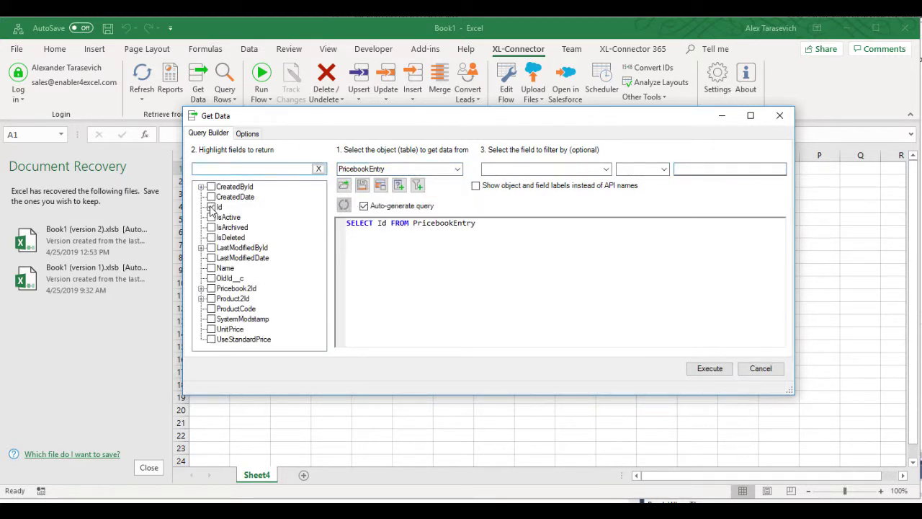
left_click(211, 269)
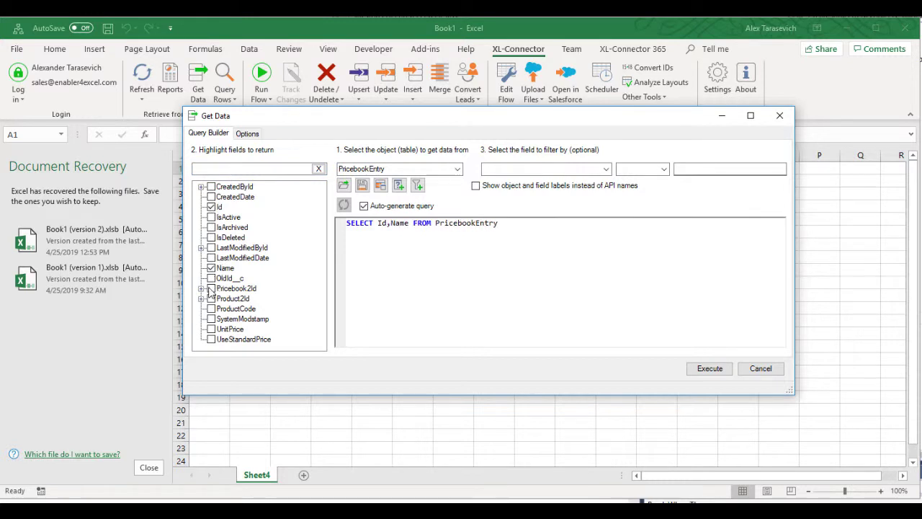
left_click(212, 298)
left_click(211, 298)
left_click(211, 288)
left_click(211, 298)
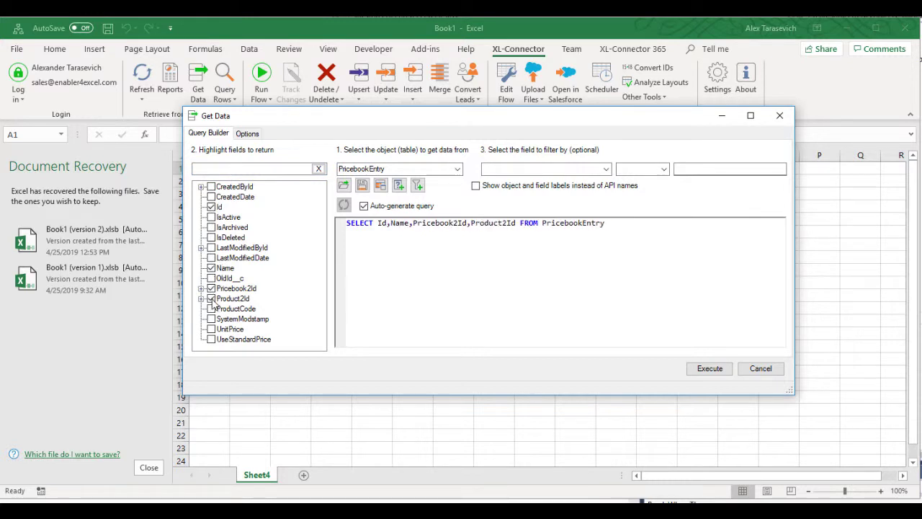
left_click(211, 328)
left_click(713, 369)
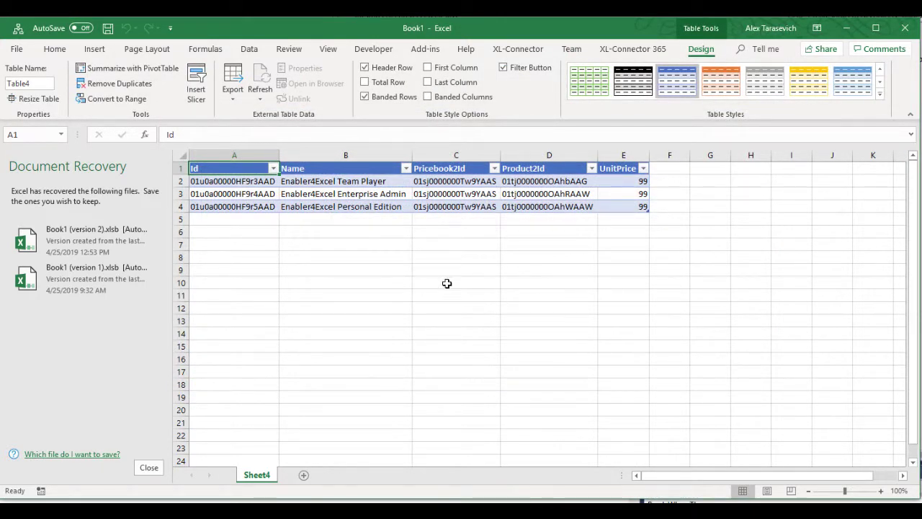
Step: Open the query's flow step for editing and rename it "Pull Pricebook entries and delete them"
left_click(337, 196)
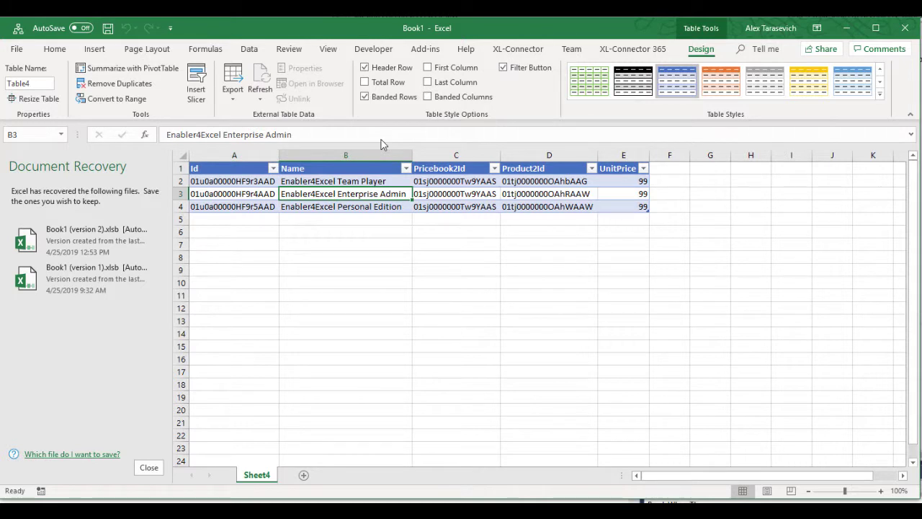
left_click(519, 50)
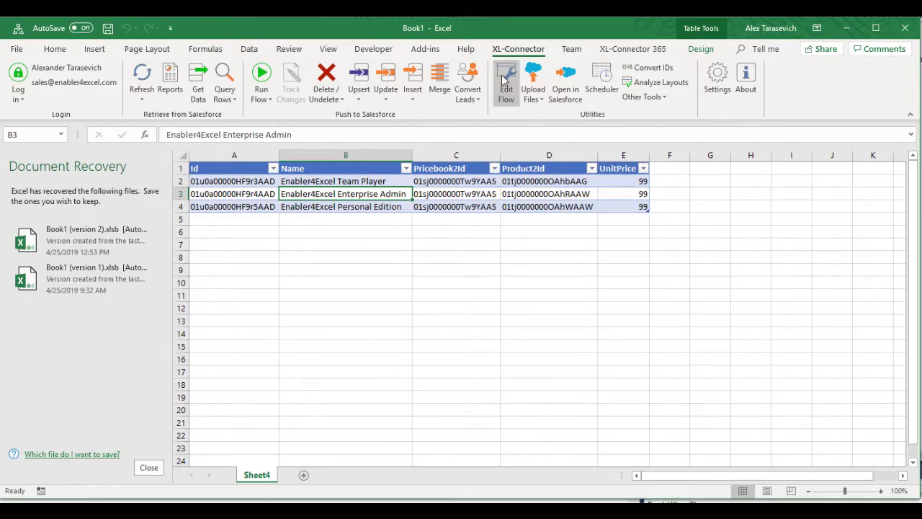
left_click(504, 81)
left_click(446, 192)
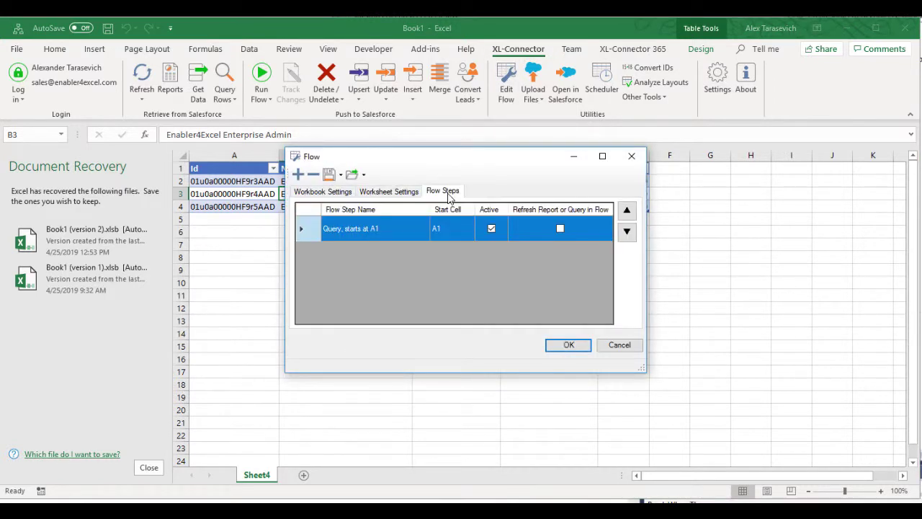
double_click(402, 227)
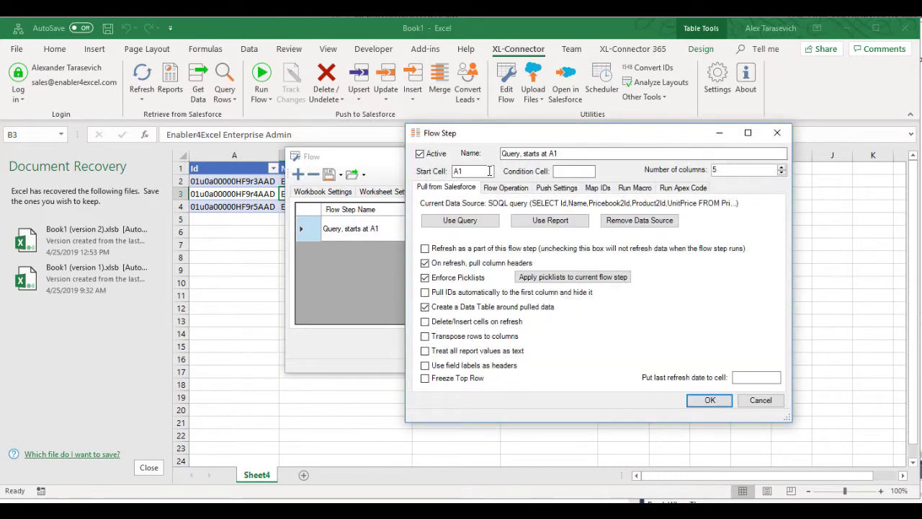
triple_click(567, 152)
type("Pu")
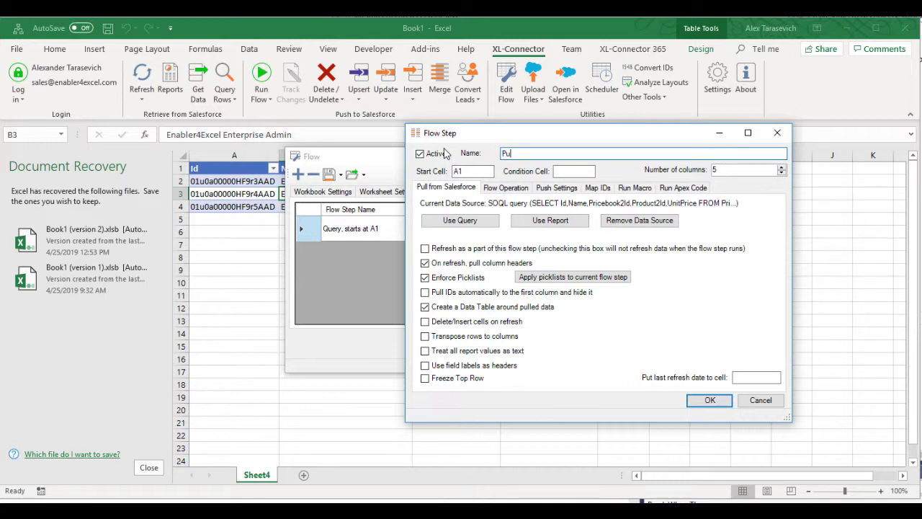
type("ll Pricebook entries and delete them")
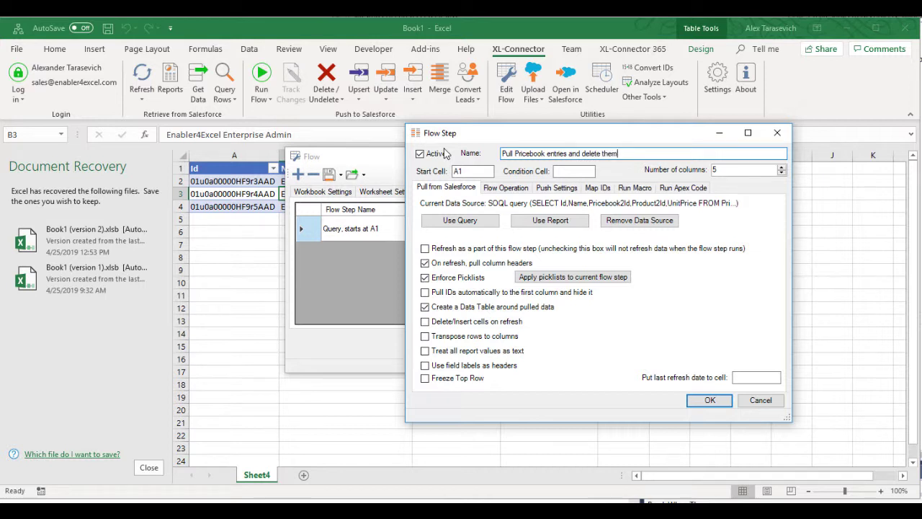
Step: Set the flow step's operation to Delete, with Id as the column with IDs
left_click(502, 189)
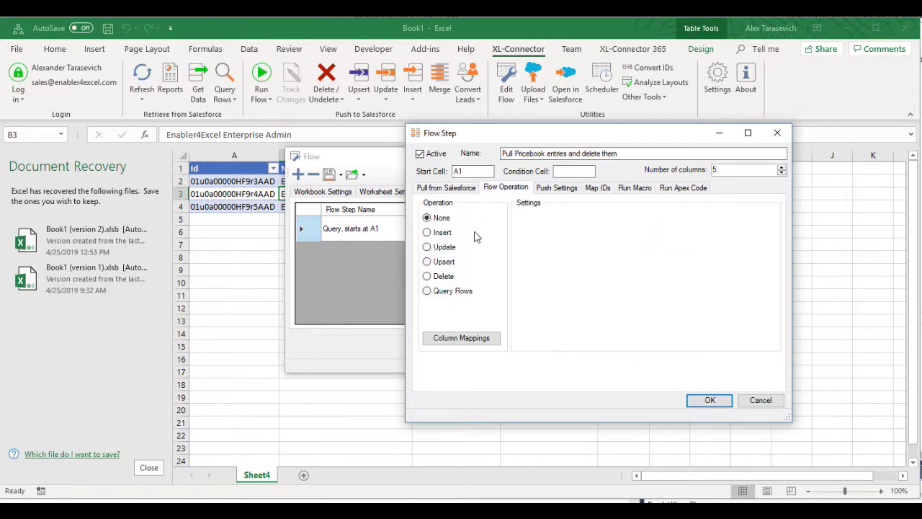
left_click(427, 276)
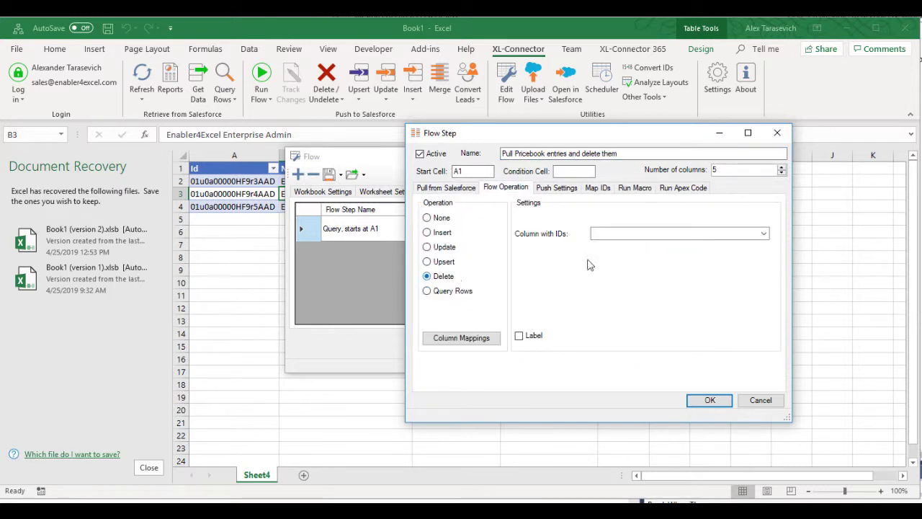
left_click(764, 234)
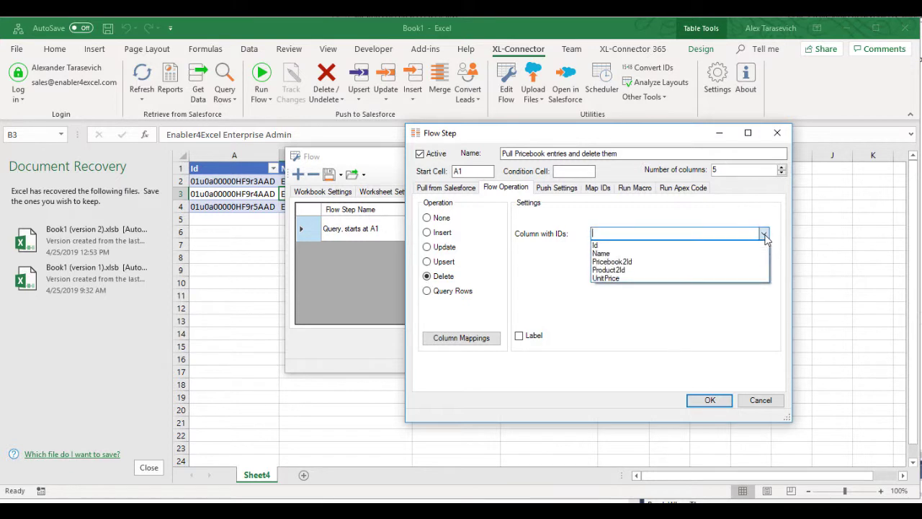
left_click(609, 246)
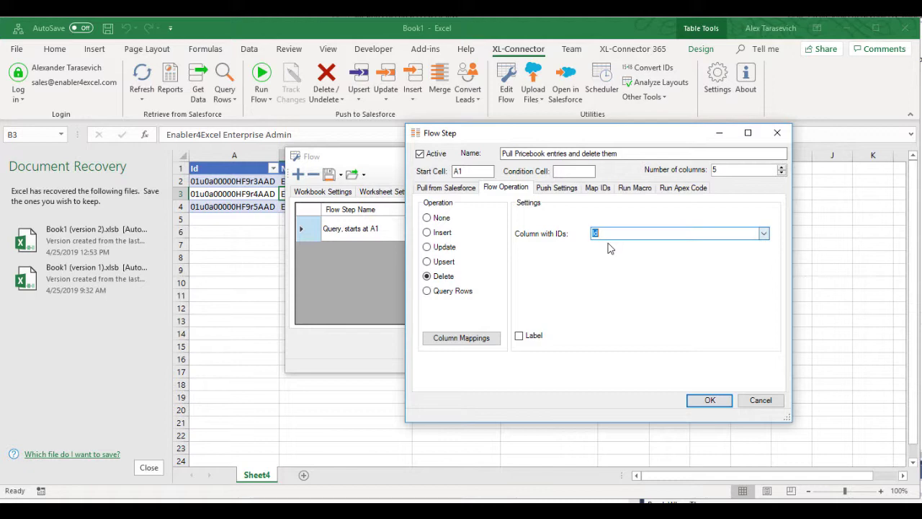
Step: Save the delete step's column mappings, keep its push mode at Selected rows and confirm the flow step
left_click(452, 334)
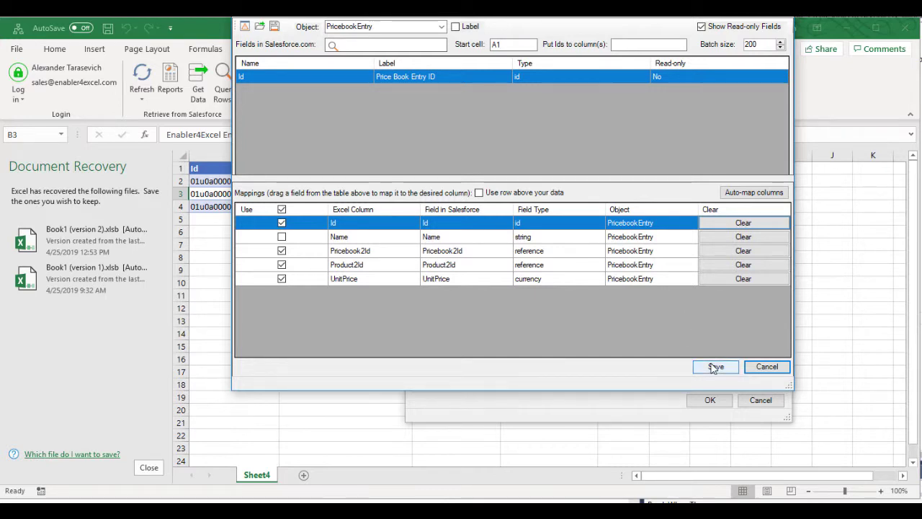
left_click(715, 367)
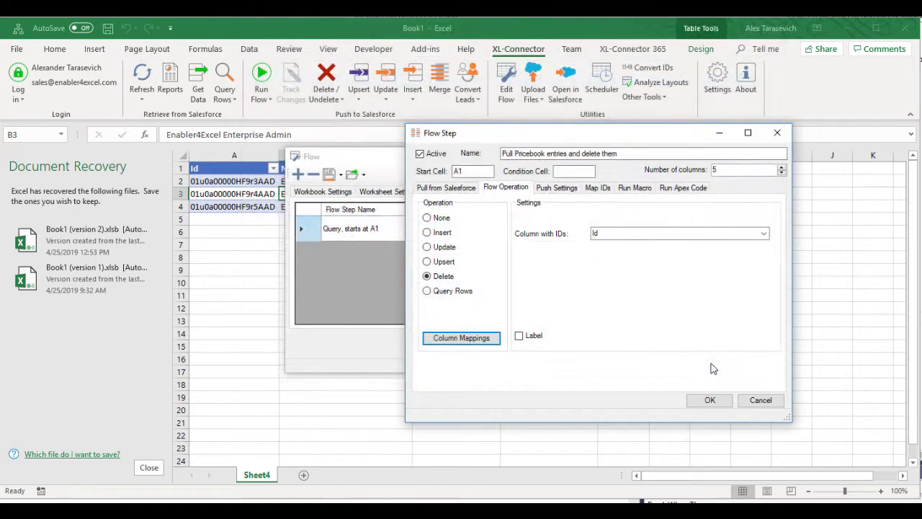
left_click(556, 188)
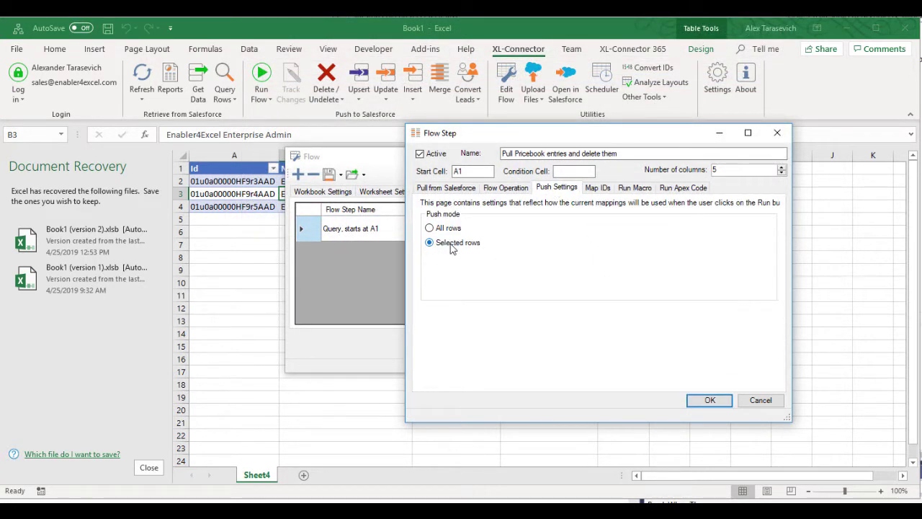
left_click(710, 401)
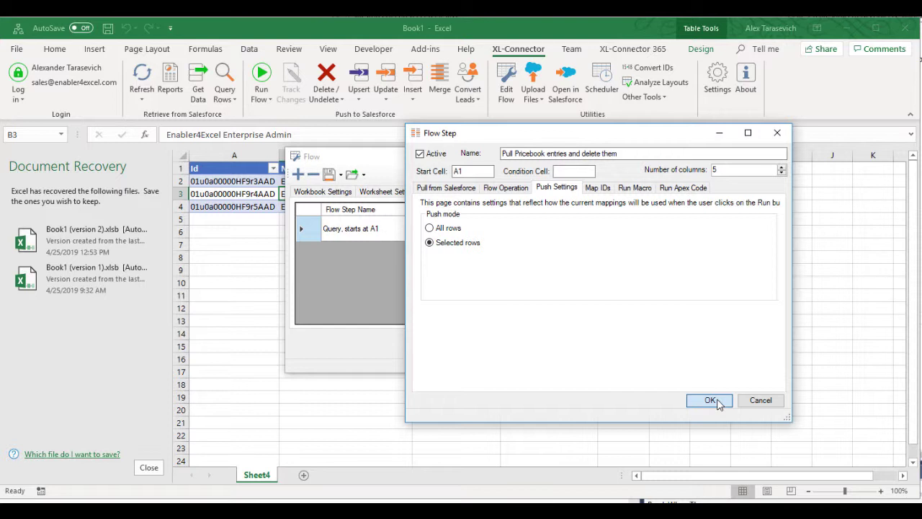
left_click(715, 402)
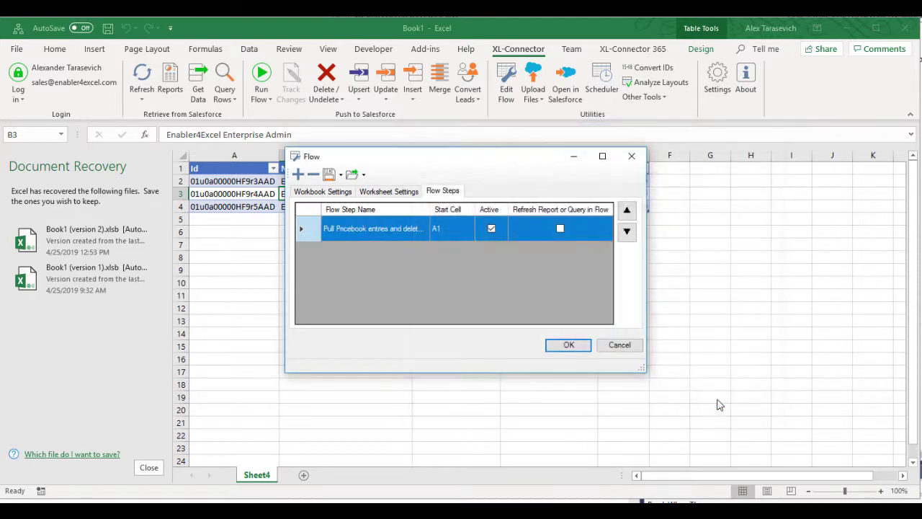
Step: Add an active flow step named "Create new Pricebook entries" with 5 columns
left_click(298, 175)
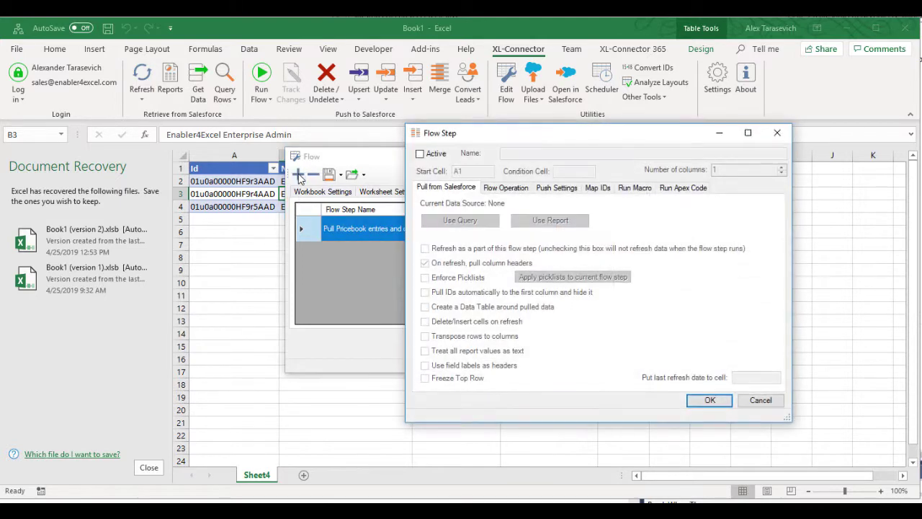
left_click(420, 153)
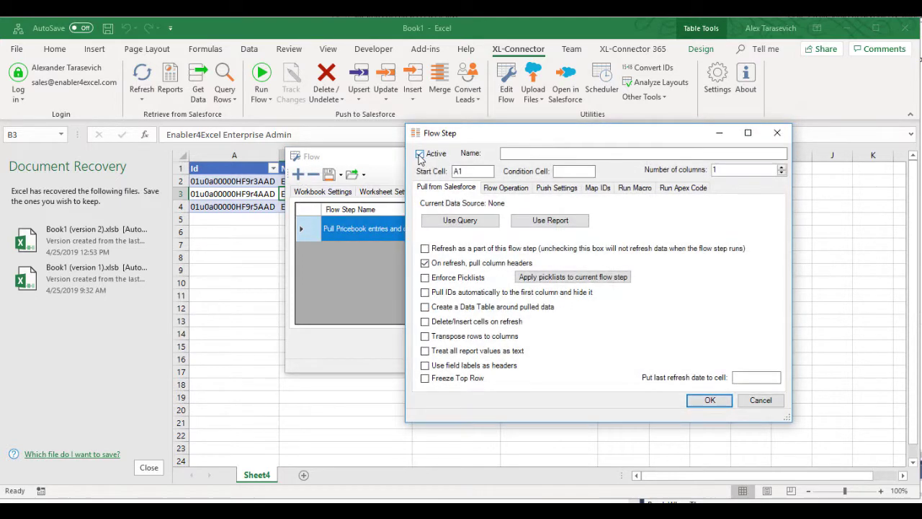
left_click(513, 152)
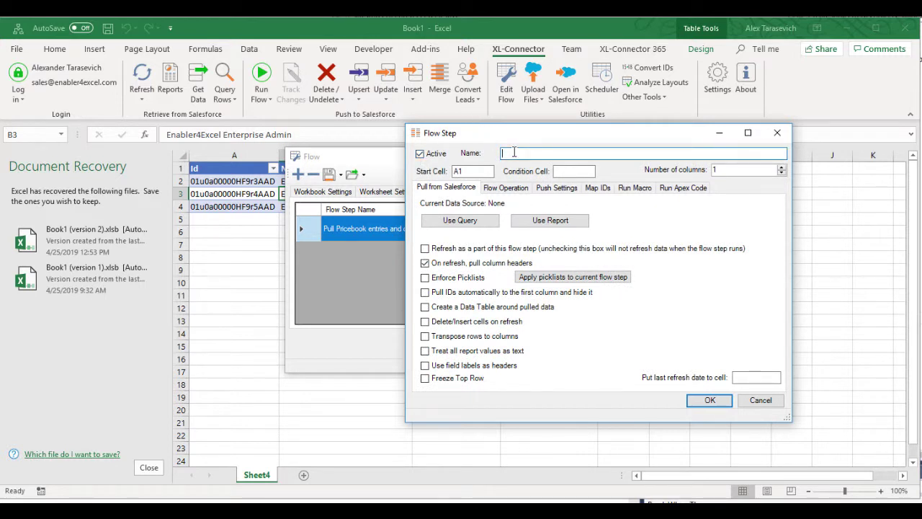
type("Create new Pricebook entries")
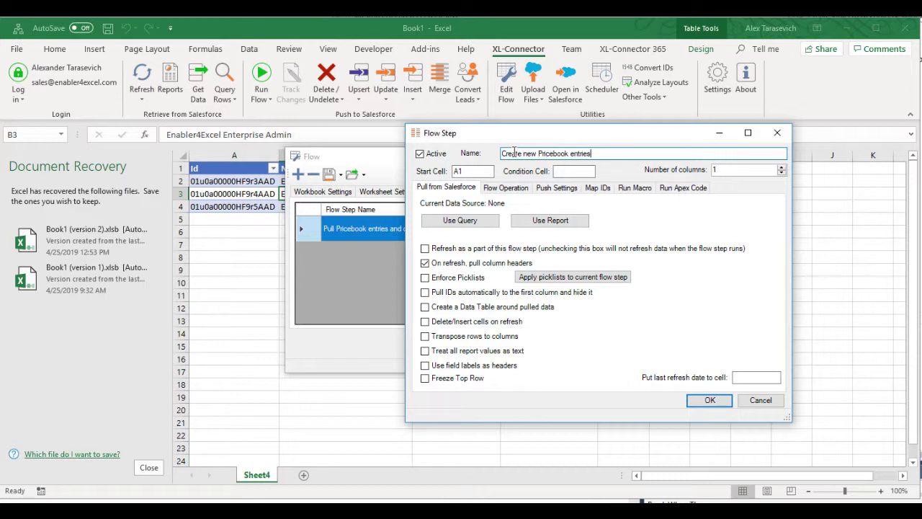
key("Tab")
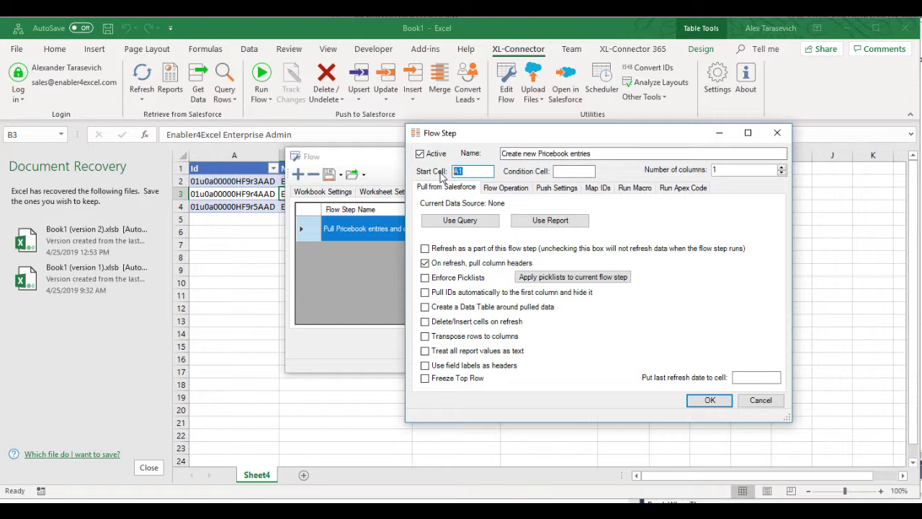
double_click(760, 168)
type("5")
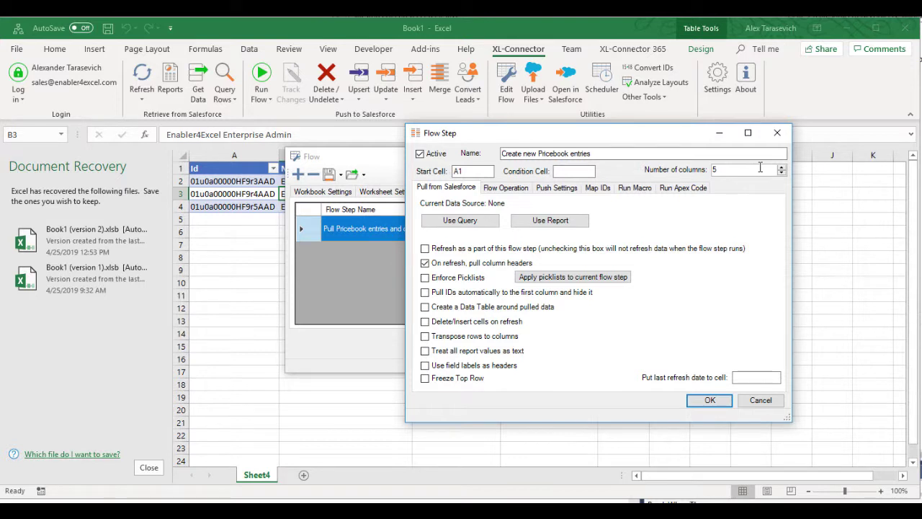
Step: Set the new flow step's operation to Insert with PricebookEntry as the default object
left_click(506, 188)
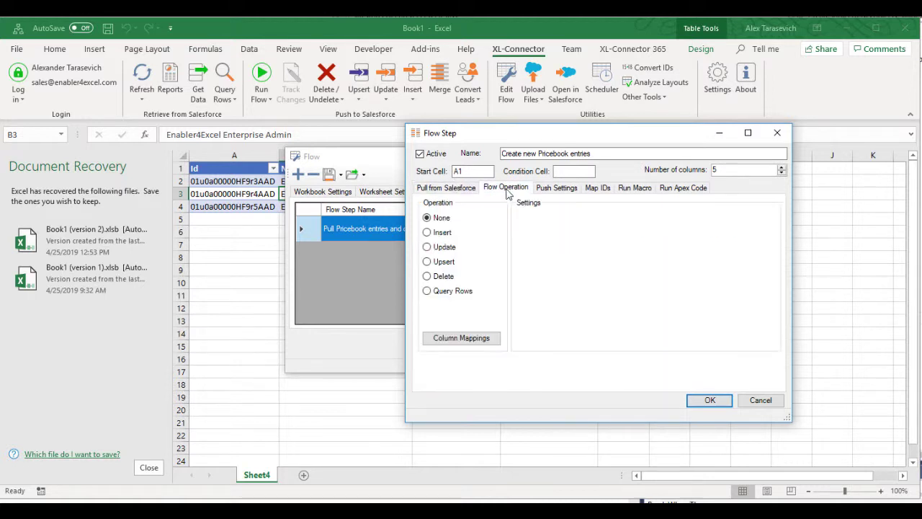
left_click(445, 234)
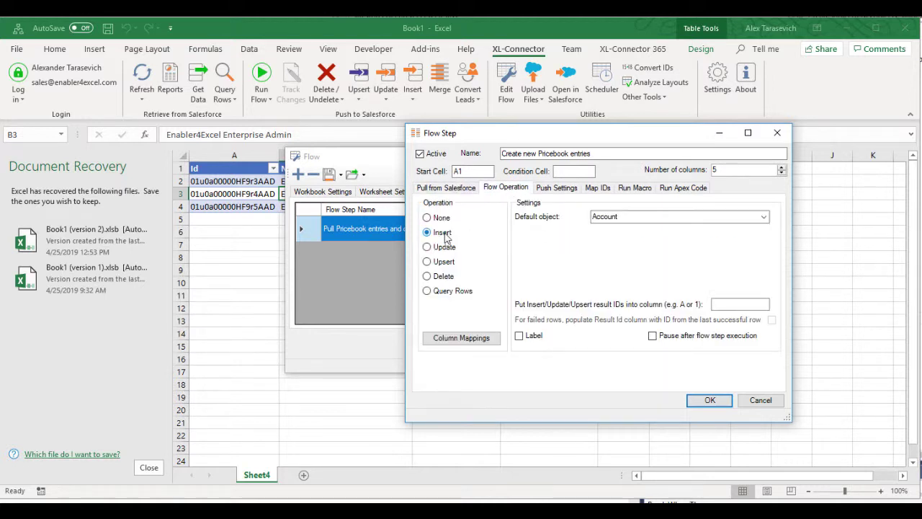
left_click(763, 218)
type("pric")
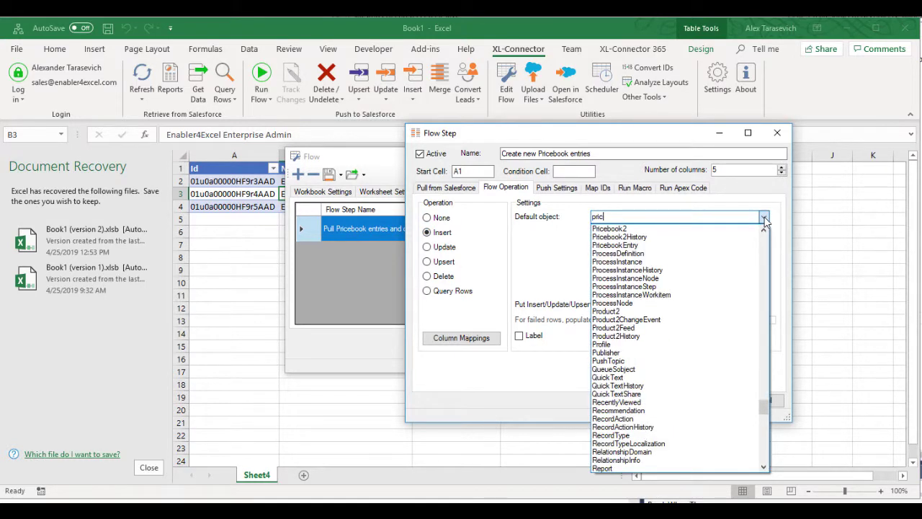
left_click(614, 245)
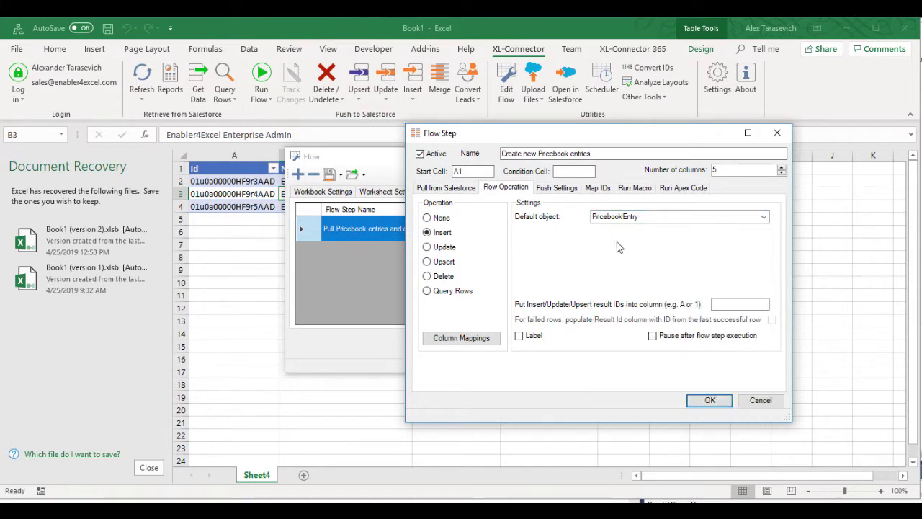
Step: Save the insert step's column mappings and put the insert result IDs into column A
left_click(485, 337)
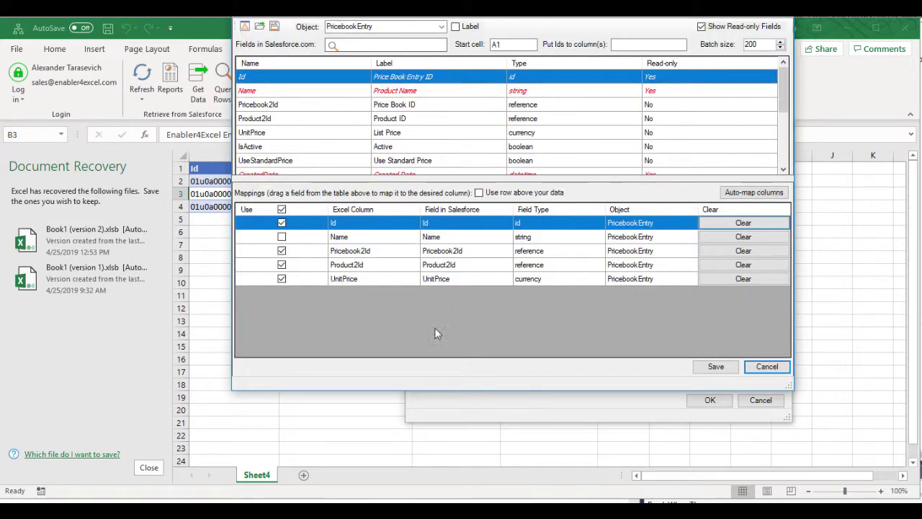
left_click(715, 367)
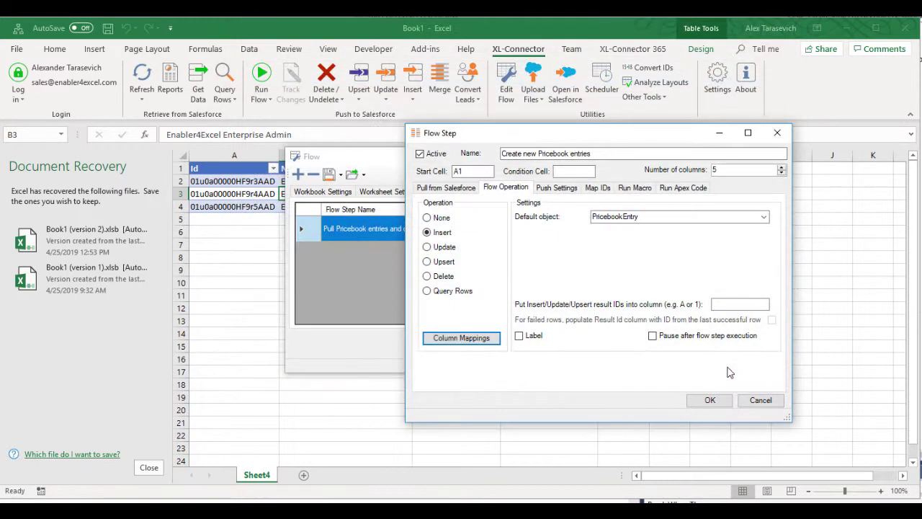
left_click(734, 303)
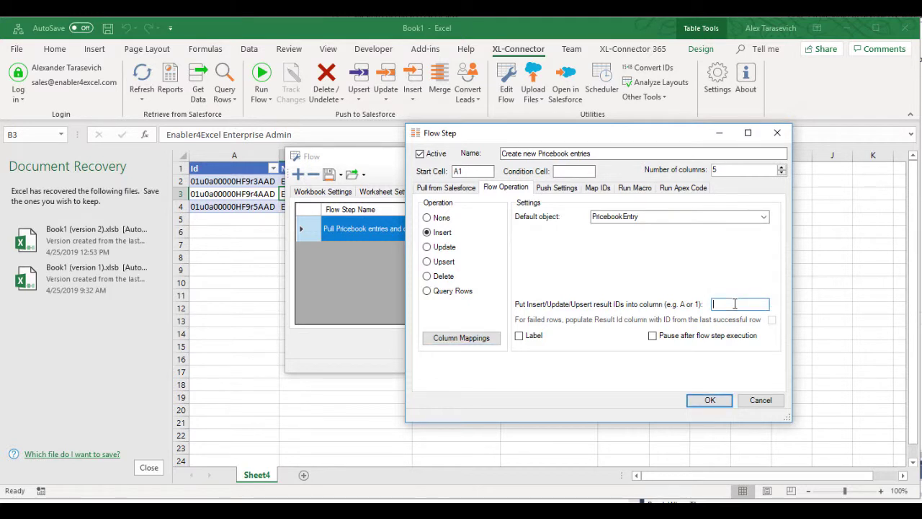
type("A")
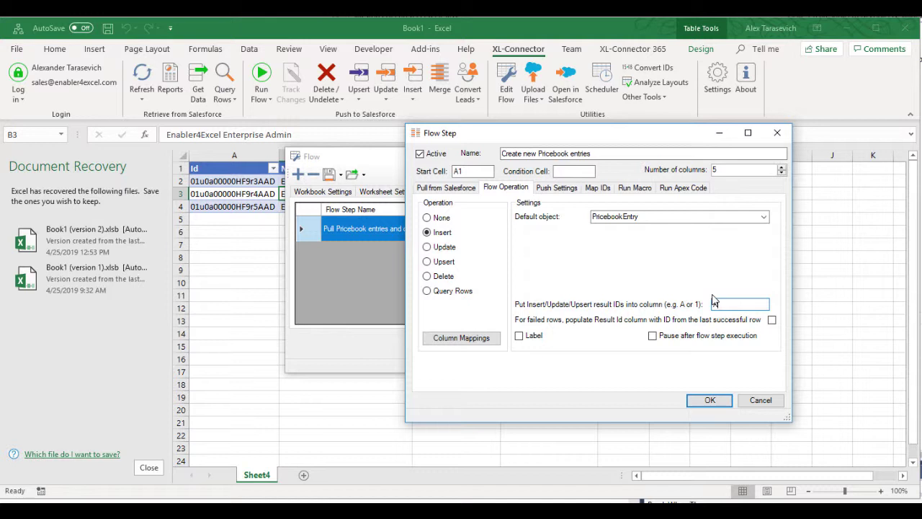
Step: Keep the insert step's push mode at Selected rows, then confirm the flow step and the whole flow
left_click(558, 188)
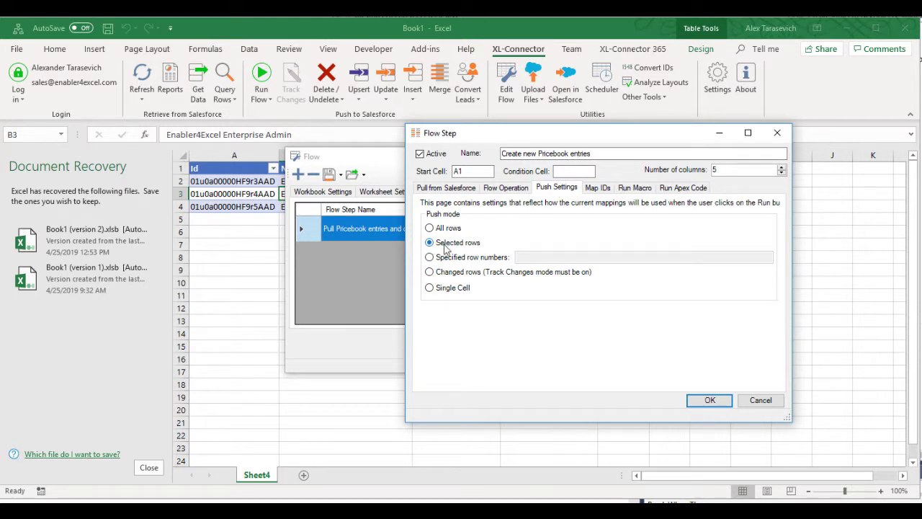
left_click(710, 400)
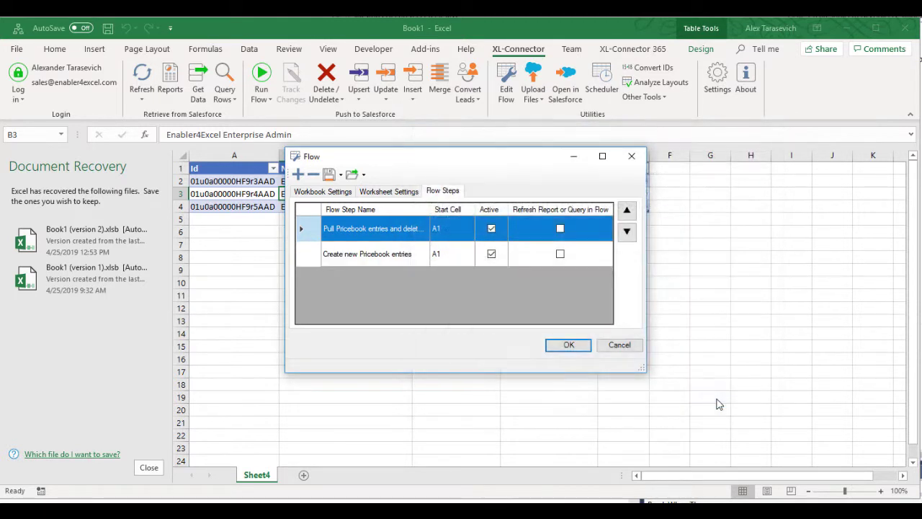
left_click(554, 346)
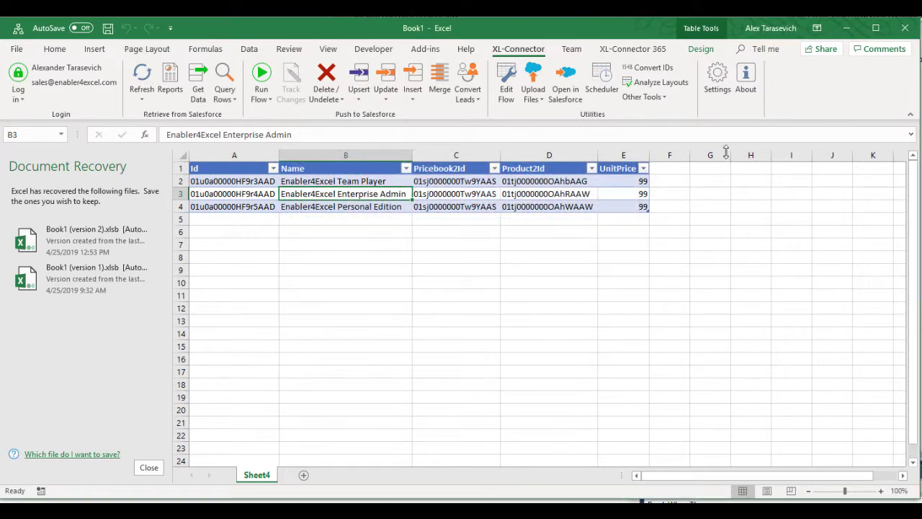
Step: Switch the XL-Connector license edition to Team Player in the settings
left_click(718, 77)
left_click(313, 90)
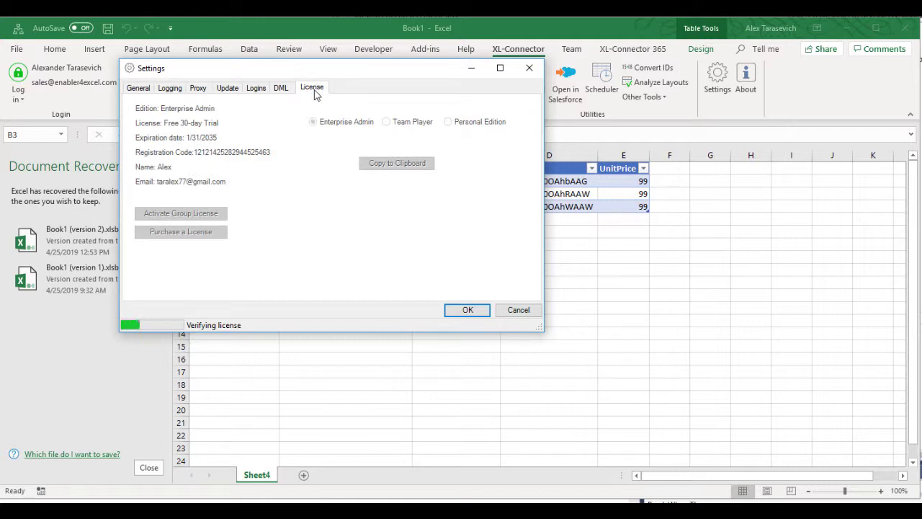
left_click(390, 124)
left_click(469, 310)
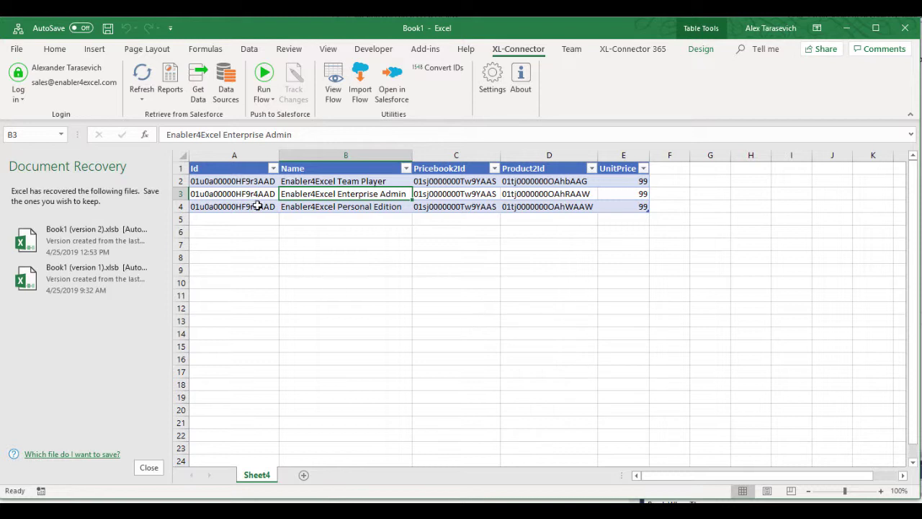
Step: Set the UnitPrice of Enabler4Excel Enterprise Admin to 299 and of Enabler4Excel Personal Edition to 149
left_click(248, 183)
left_click_drag(260, 181, 260, 194)
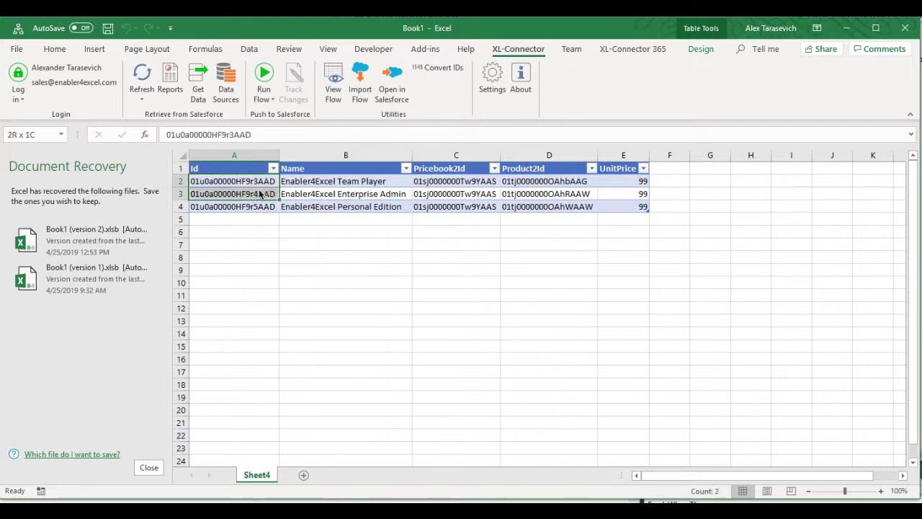
left_click(466, 195)
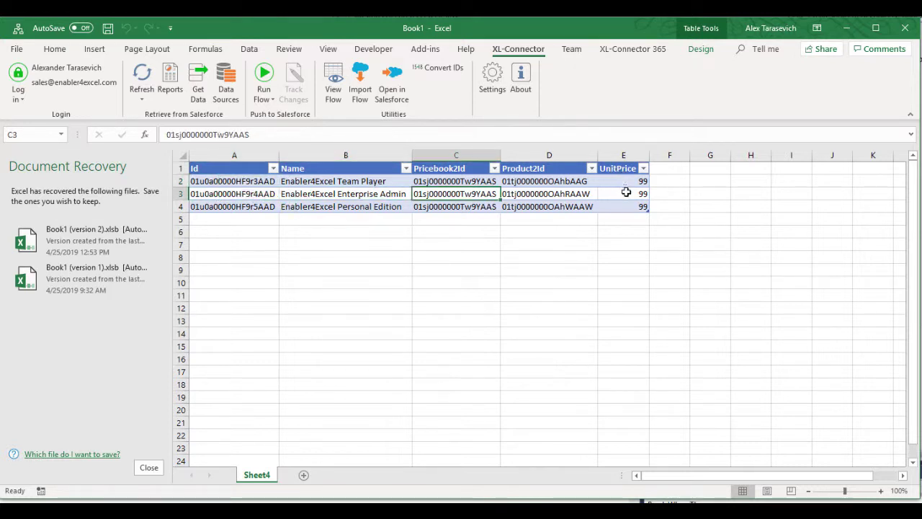
left_click(626, 192)
type("2")
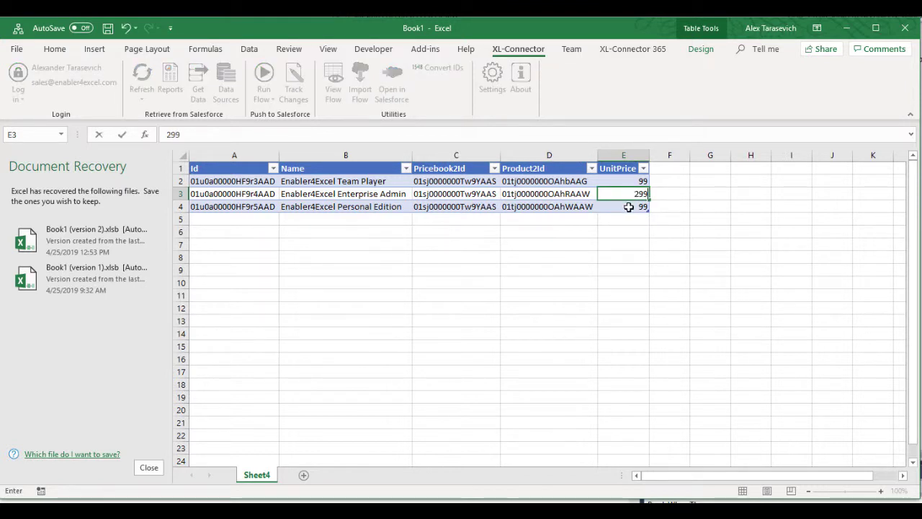
type("99")
left_click(628, 207)
type("149")
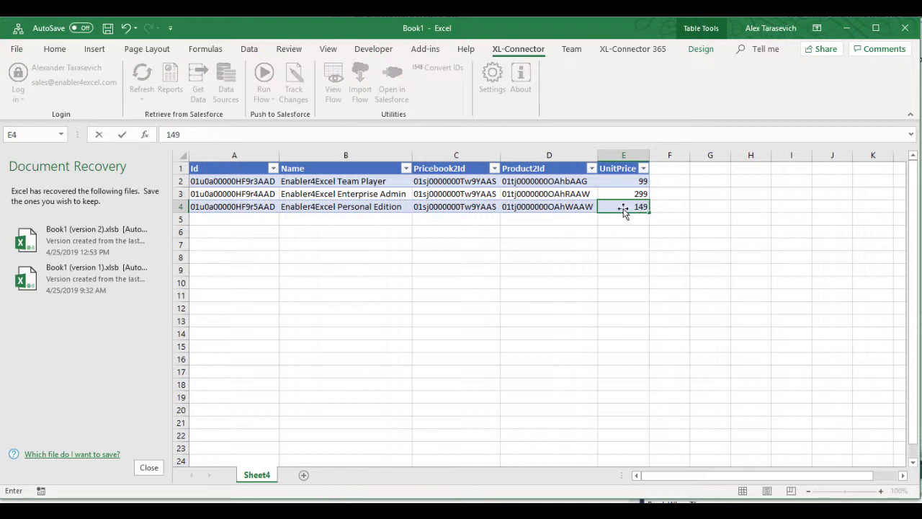
left_click(572, 207)
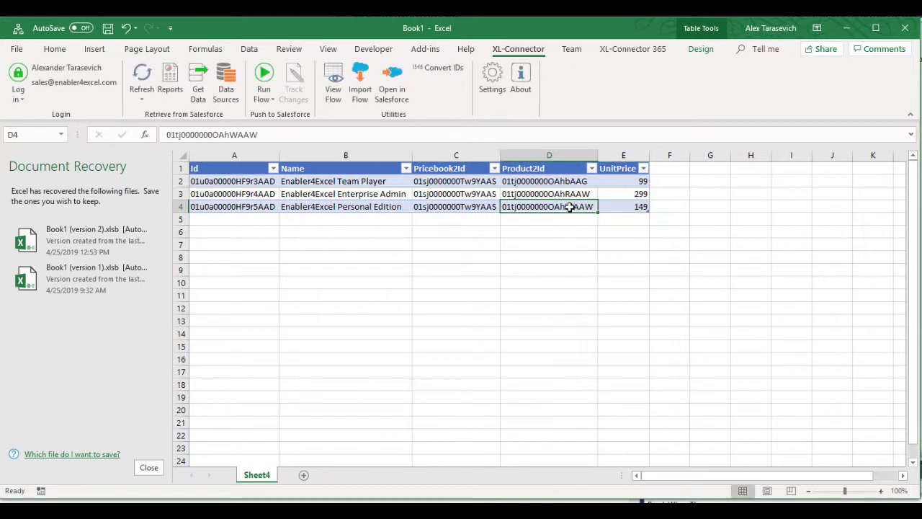
Step: Run the flow on the three pricebook entries in A2:A4 and agree to both listed operations
left_click_drag(260, 182, 264, 207)
left_click(262, 77)
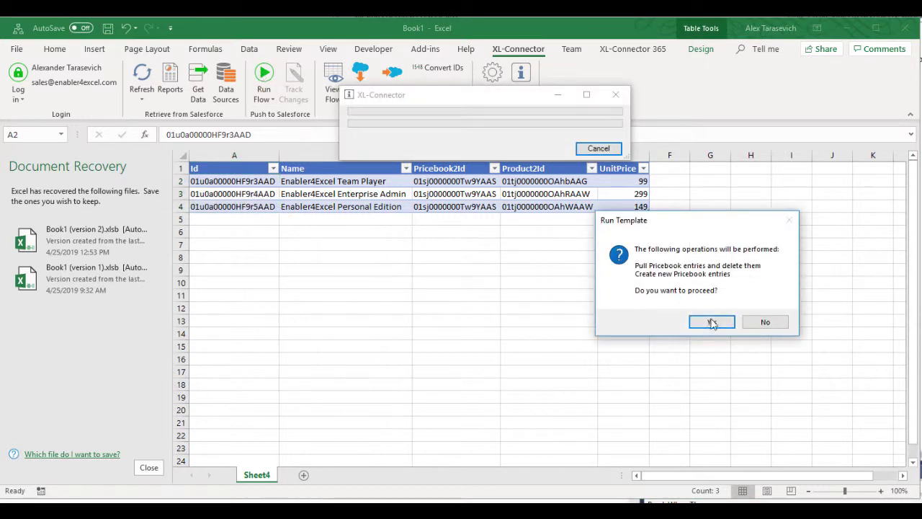
left_click(711, 322)
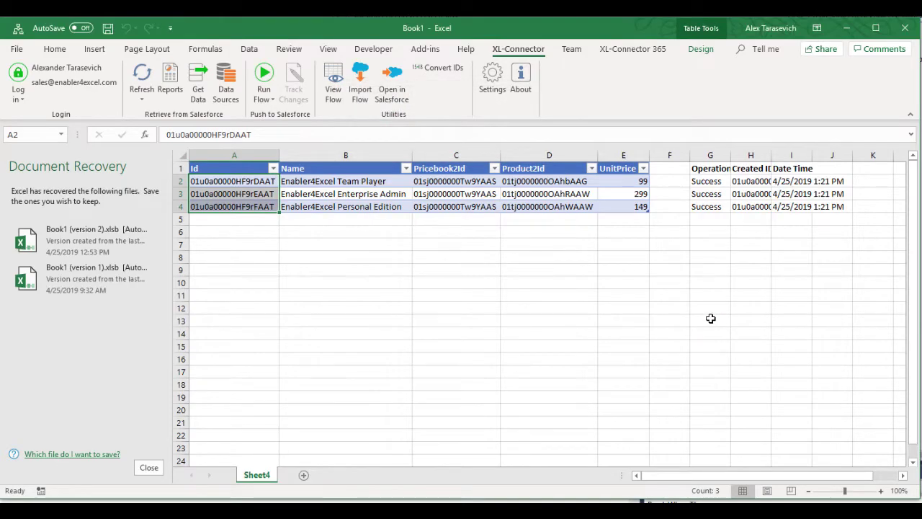
Step: Open the Enabler4Excel Enterprise Admin entry in Salesforce from its Id in A3 and check its list price
left_click(253, 194)
left_click(389, 86)
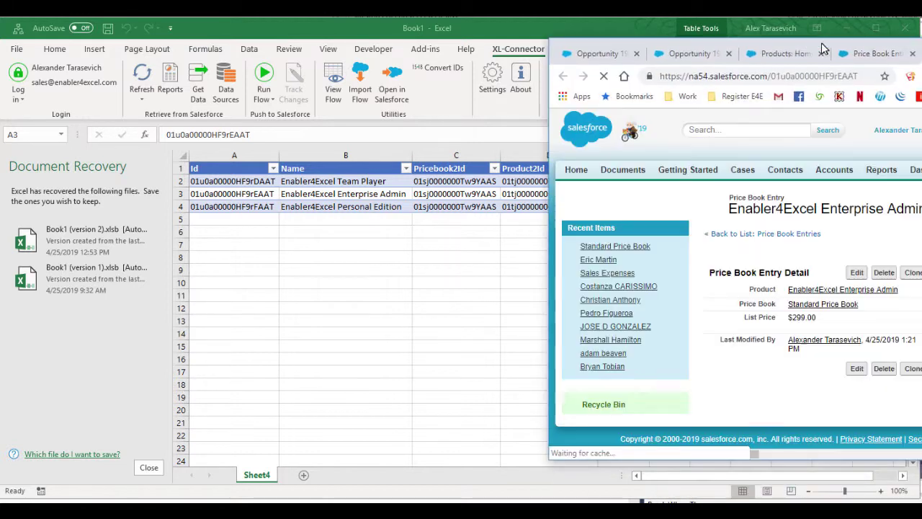
left_click_drag(830, 320, 784, 322)
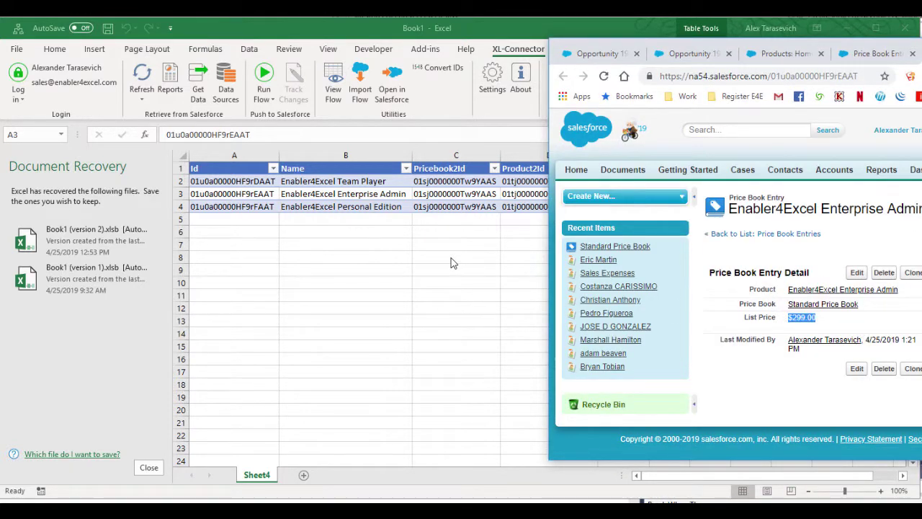
Step: Return to Excel and set the UnitPrice of Enterprise Admin to 499 and of Personal Edition to 399
key("alt+Tab")
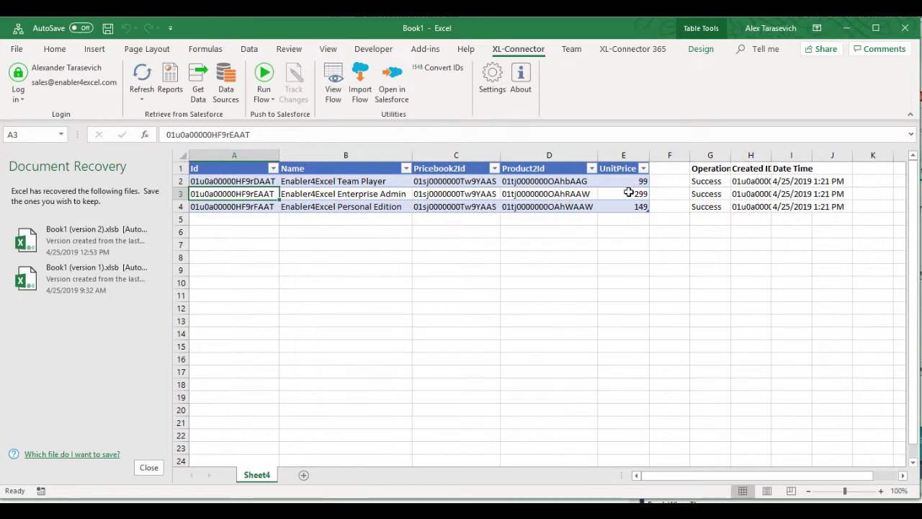
left_click(629, 193)
type("499")
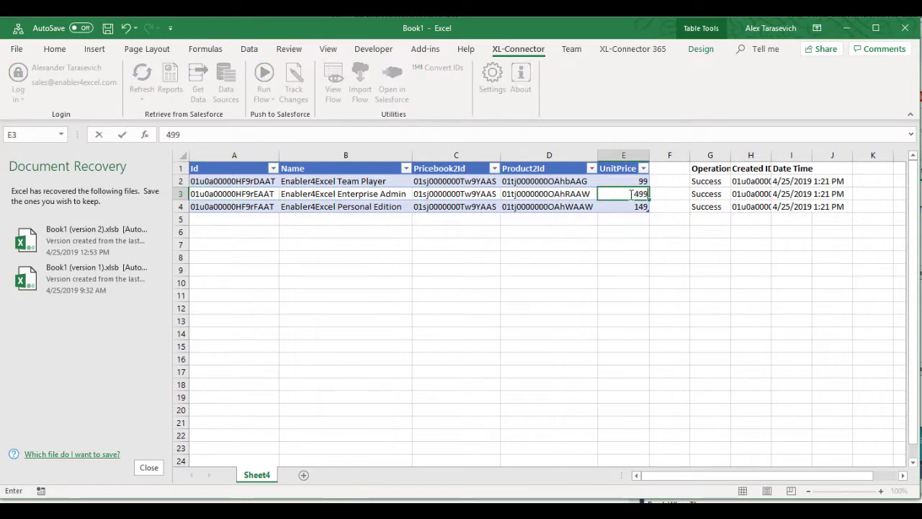
key("Return")
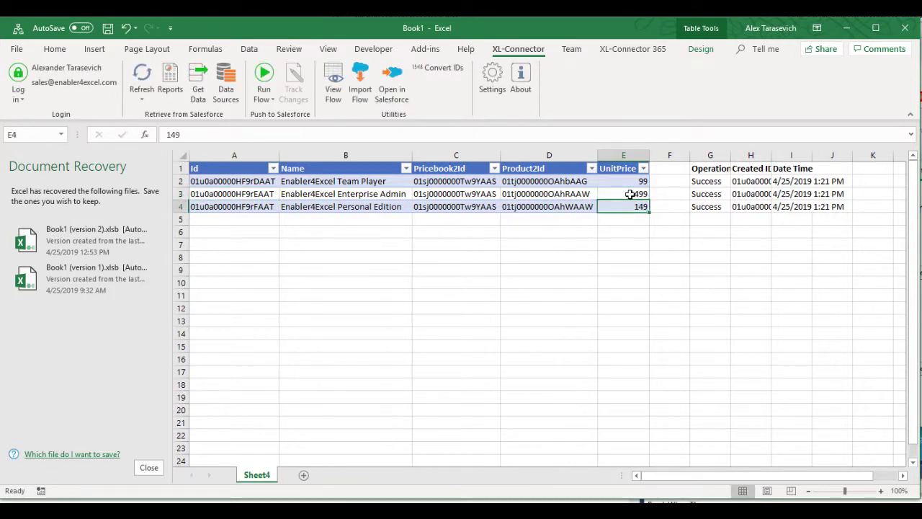
type("399")
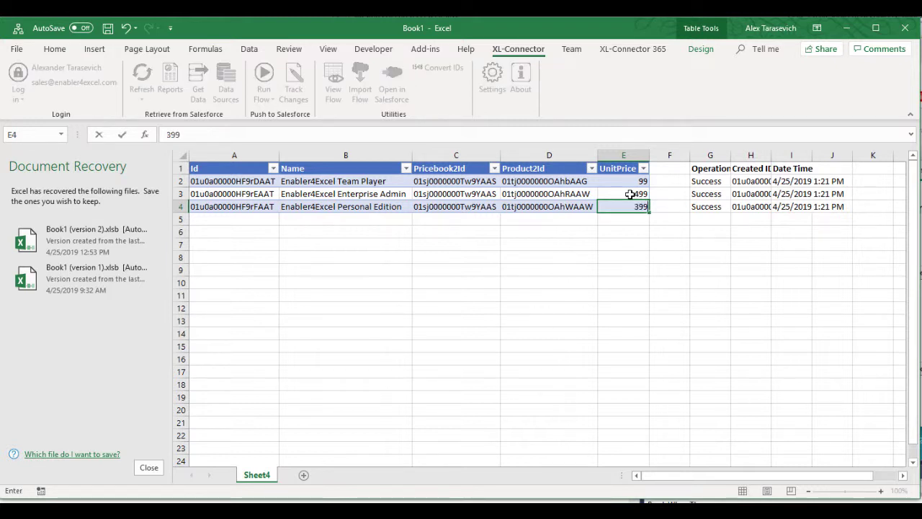
left_click(603, 220)
Step: Run the flow again on the entries in A2:A4 to push the 499 and 399 prices to Salesforce
left_click_drag(266, 181, 268, 202)
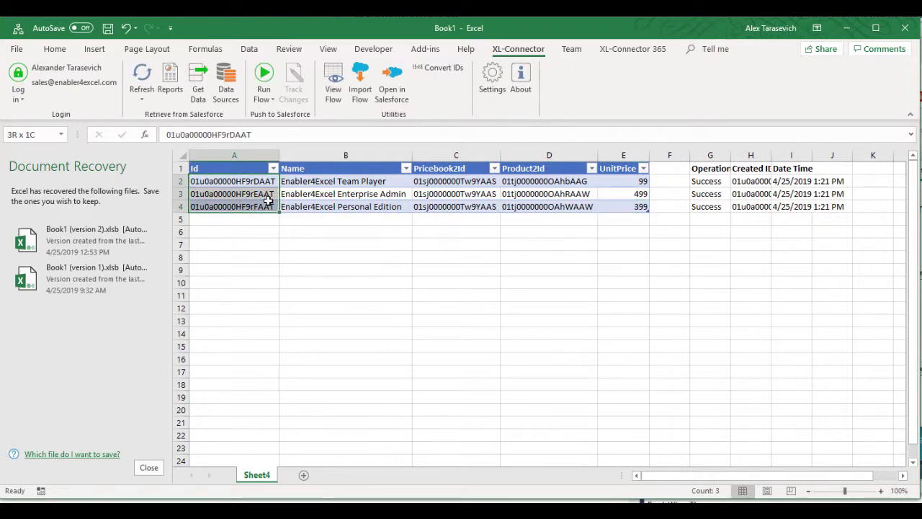
left_click(263, 76)
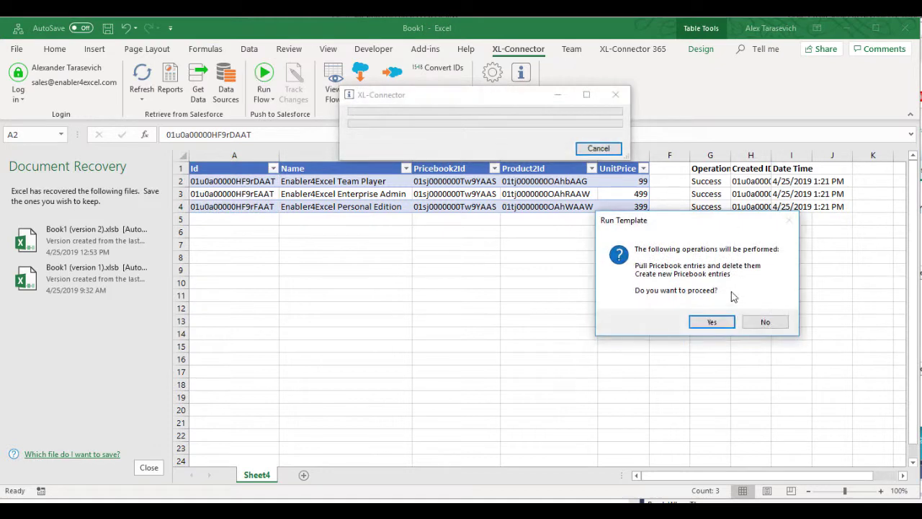
left_click(710, 321)
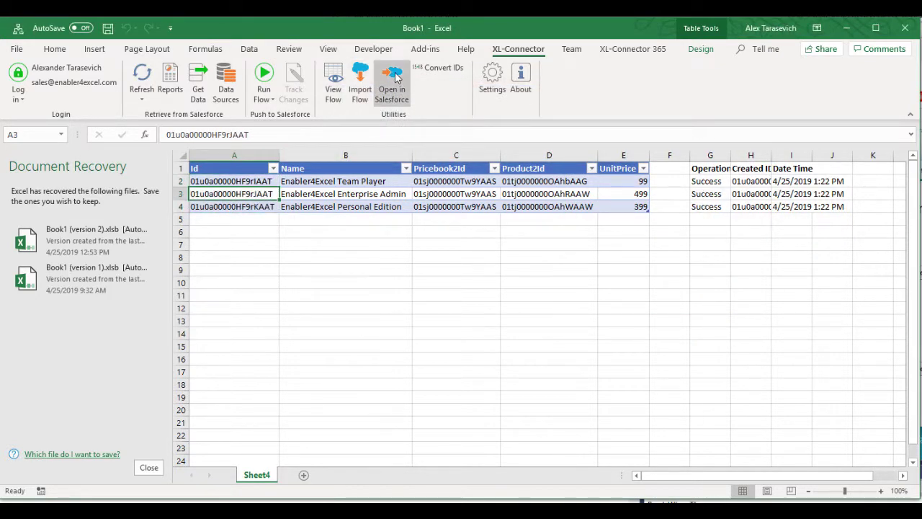
Step: Open the recreated Enterprise Admin entry from A3 in Salesforce and check its list price
left_click(394, 78)
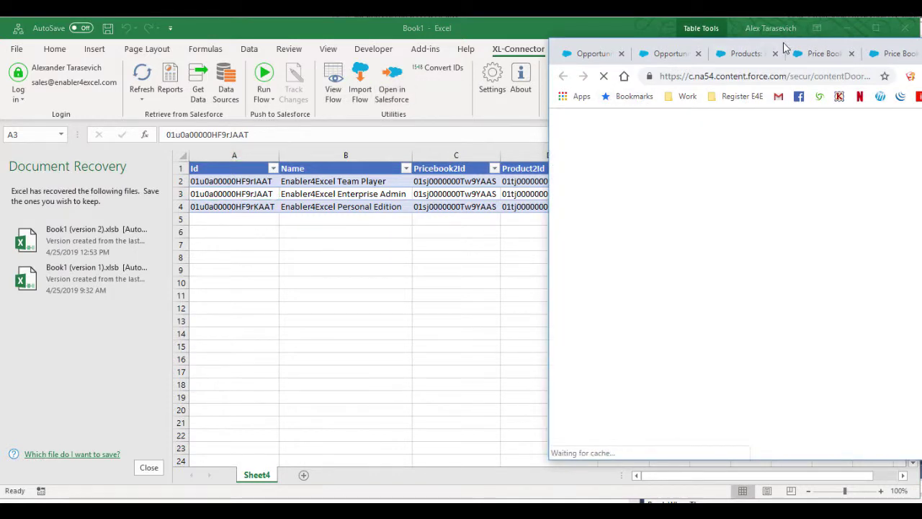
left_click_drag(777, 47, 657, 46)
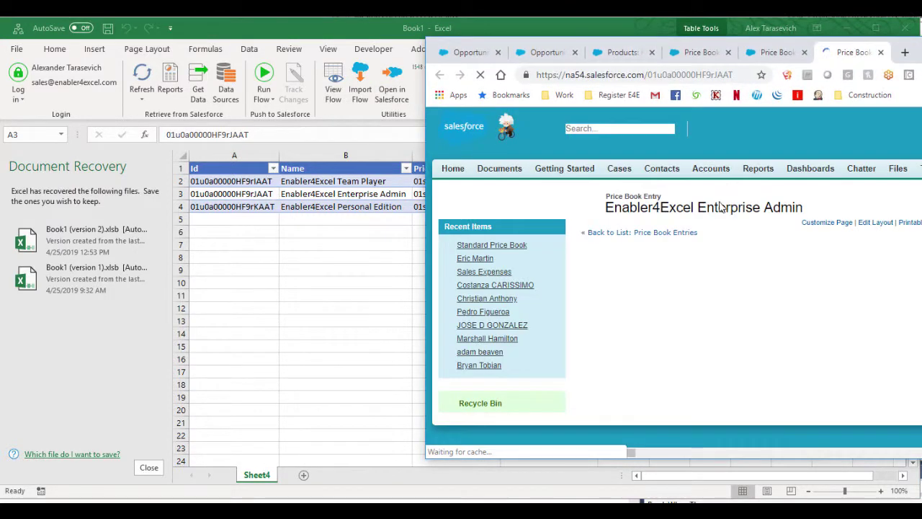
left_click_drag(693, 315, 665, 316)
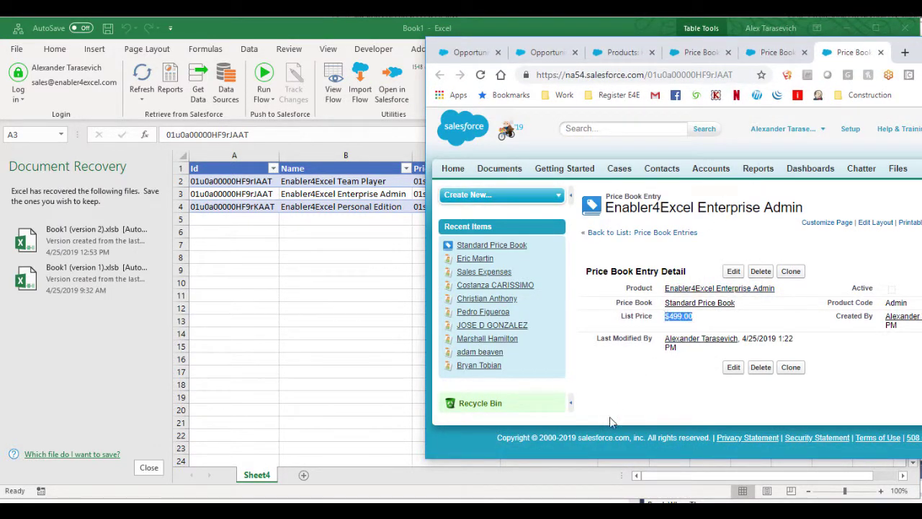